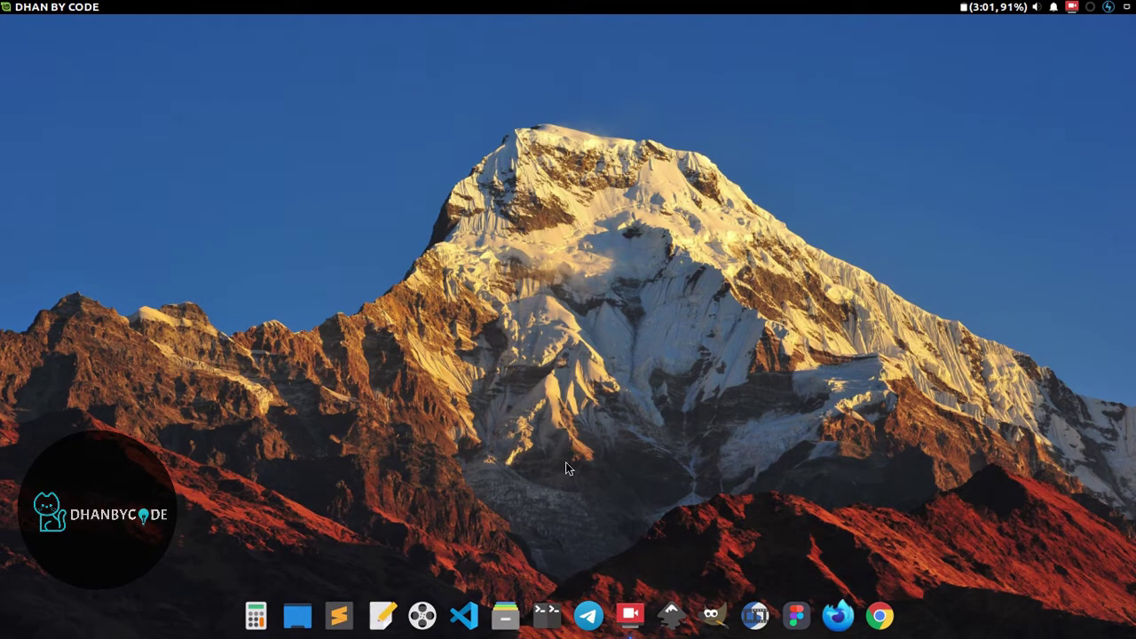
- Quit the running Plank dock and launch it again by searching the installed applications for plank
right_click(273, 630)
left_click(289, 612)
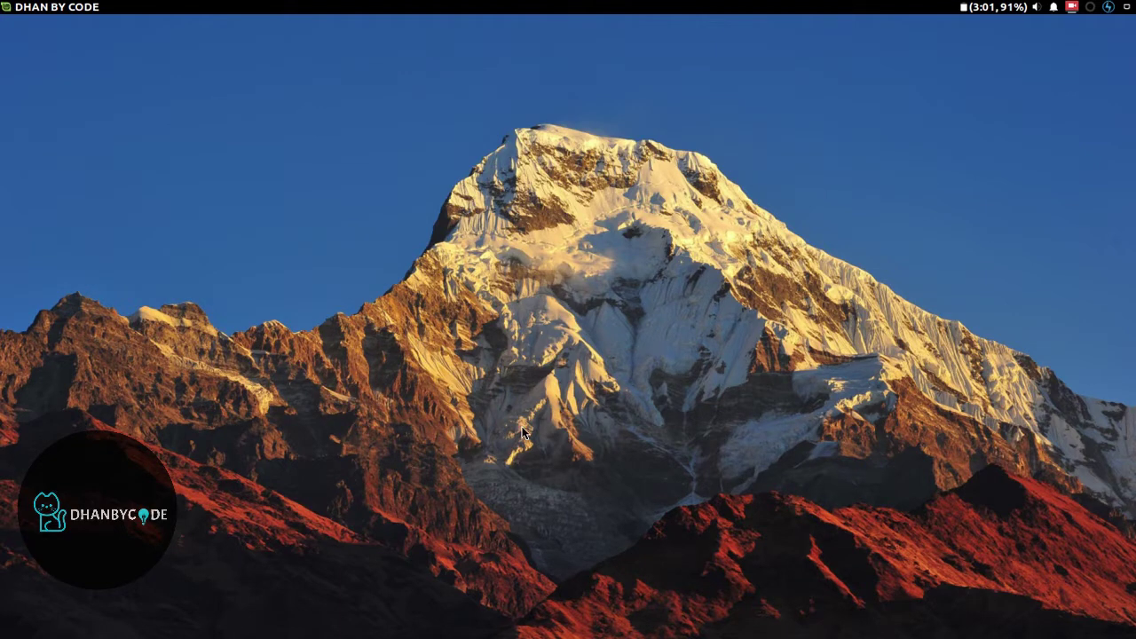
left_click(67, 8)
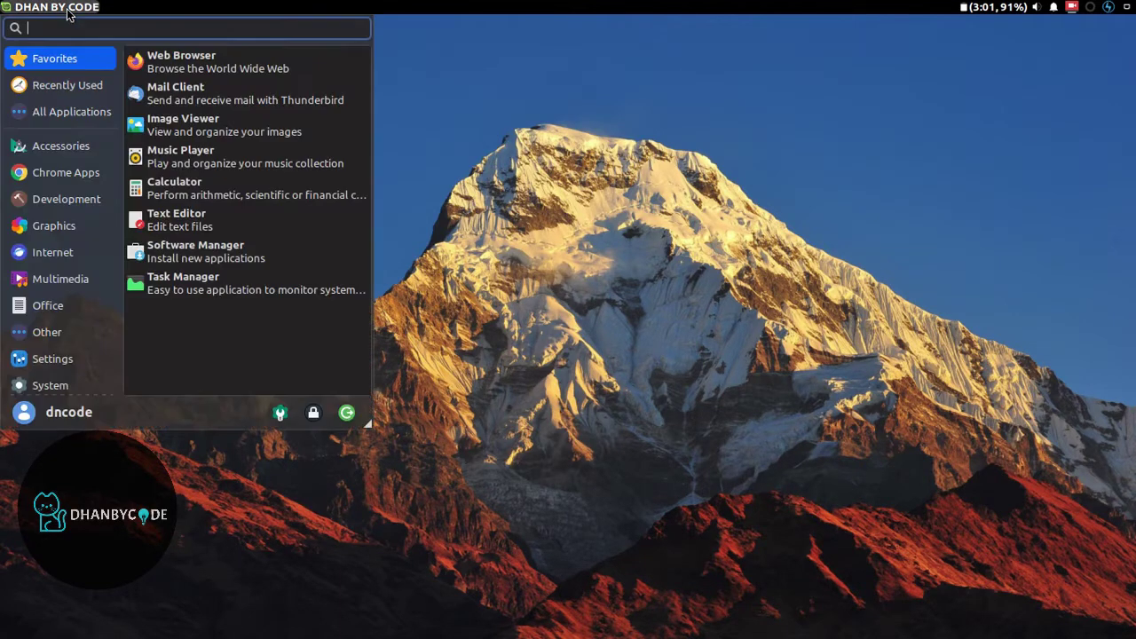
type("plank")
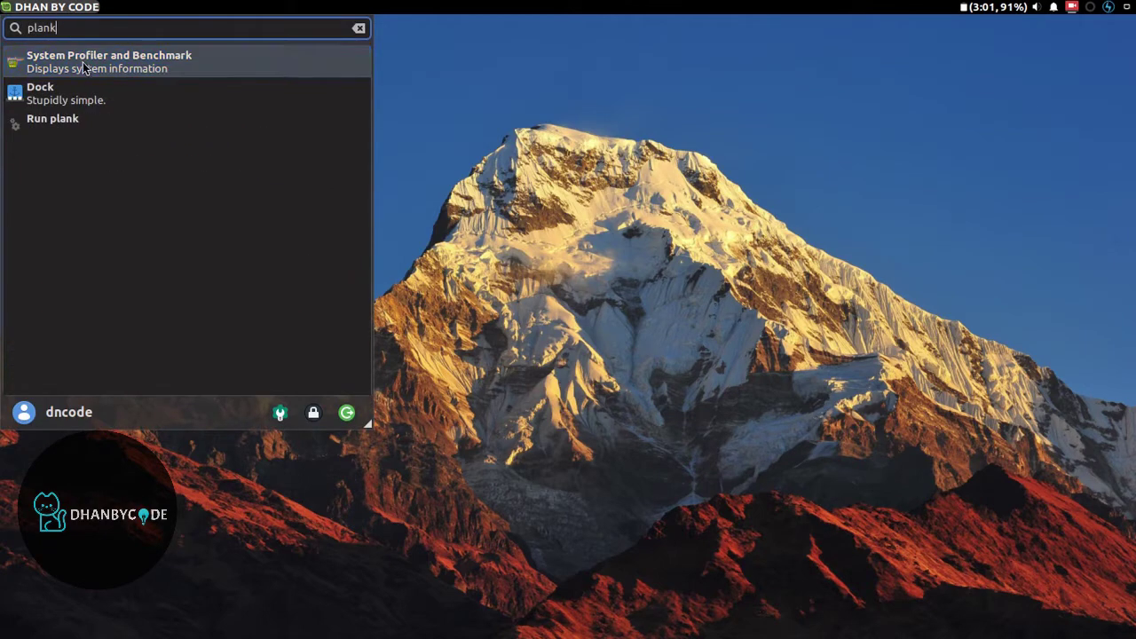
left_click(51, 99)
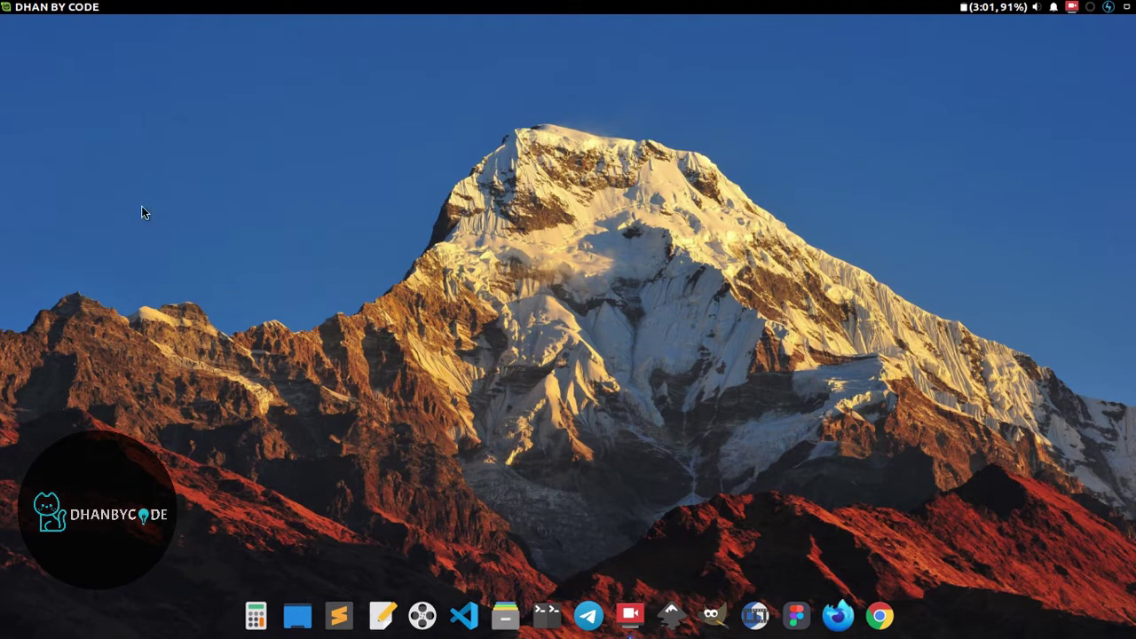
- Find and open the Session and Startup settings and show the list of applications that start automatically
left_click(45, 7)
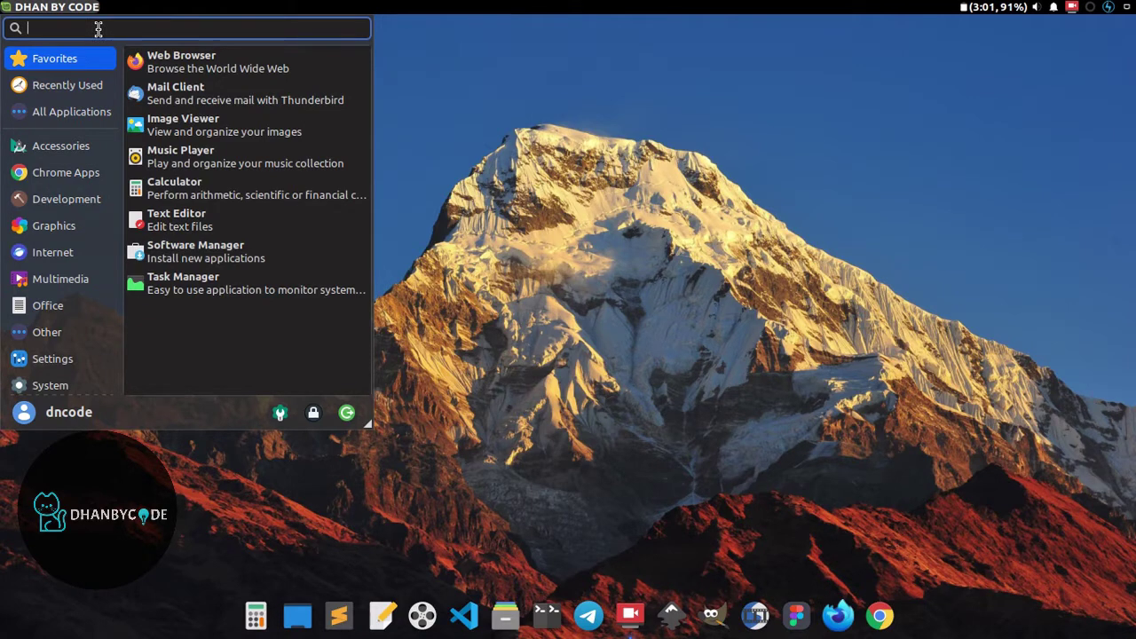
type("se")
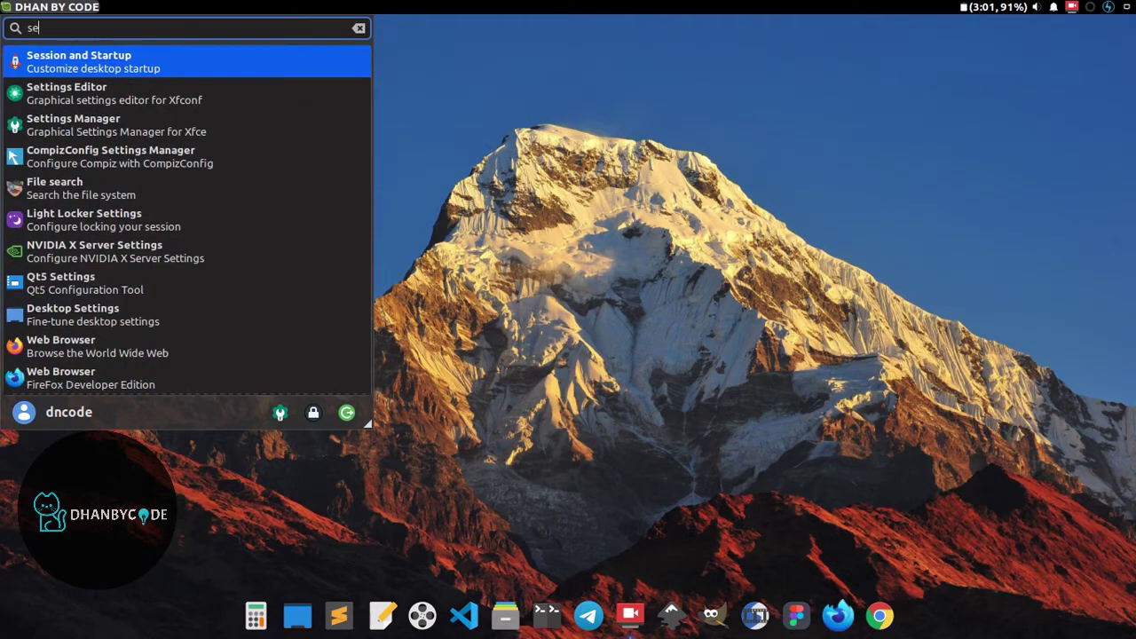
type("c")
left_click(61, 62)
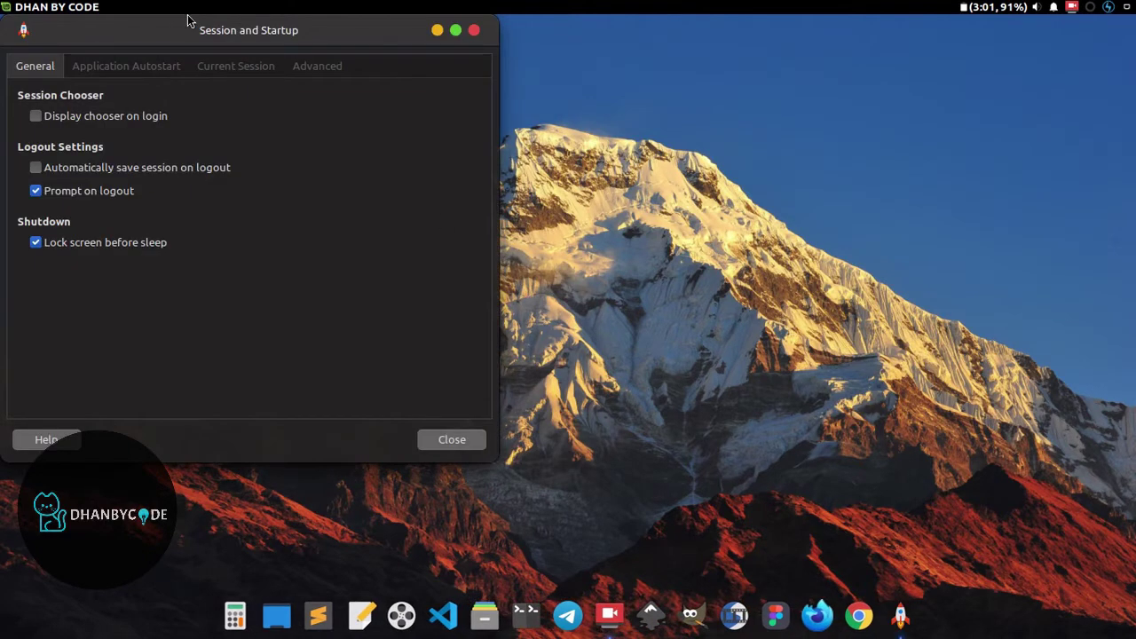
left_click_drag(251, 32, 608, 122)
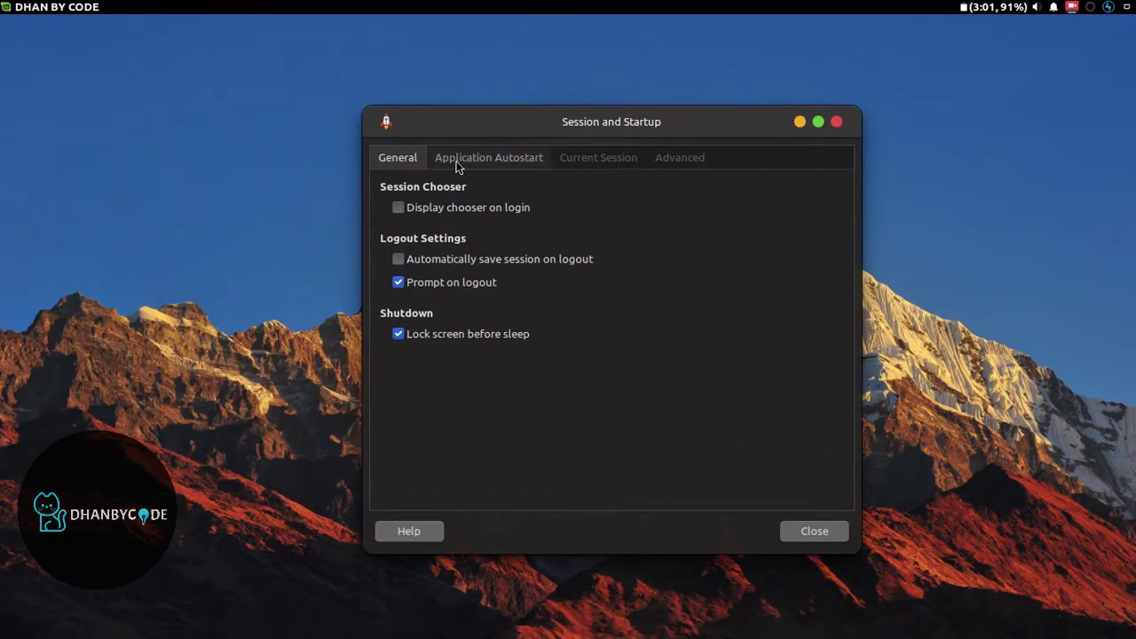
left_click(499, 160)
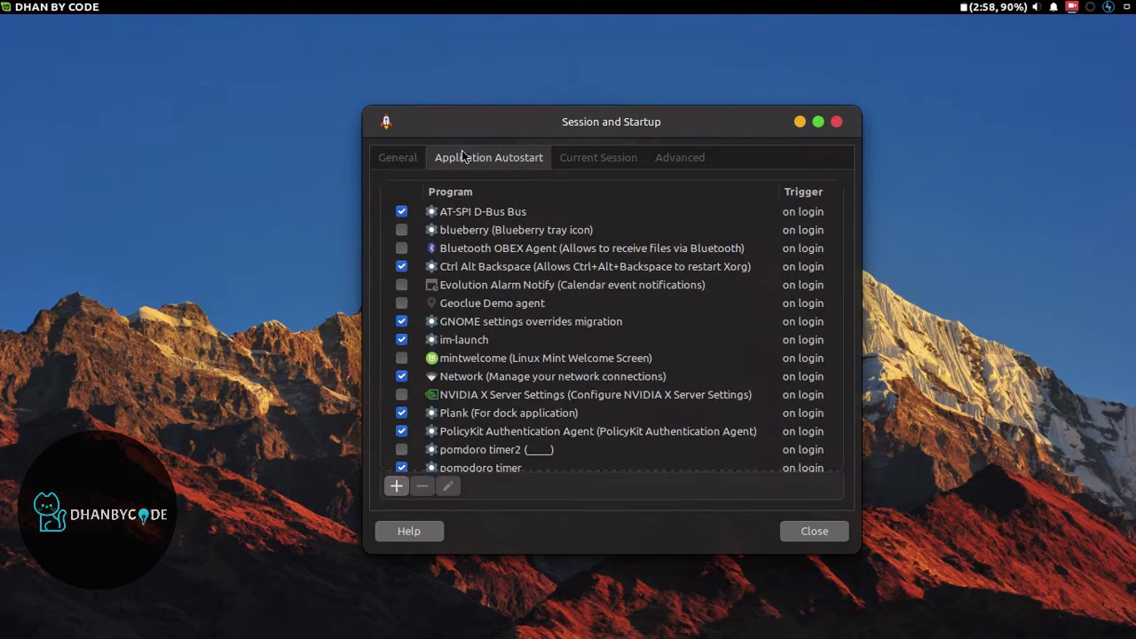
left_click_drag(493, 124, 488, 77)
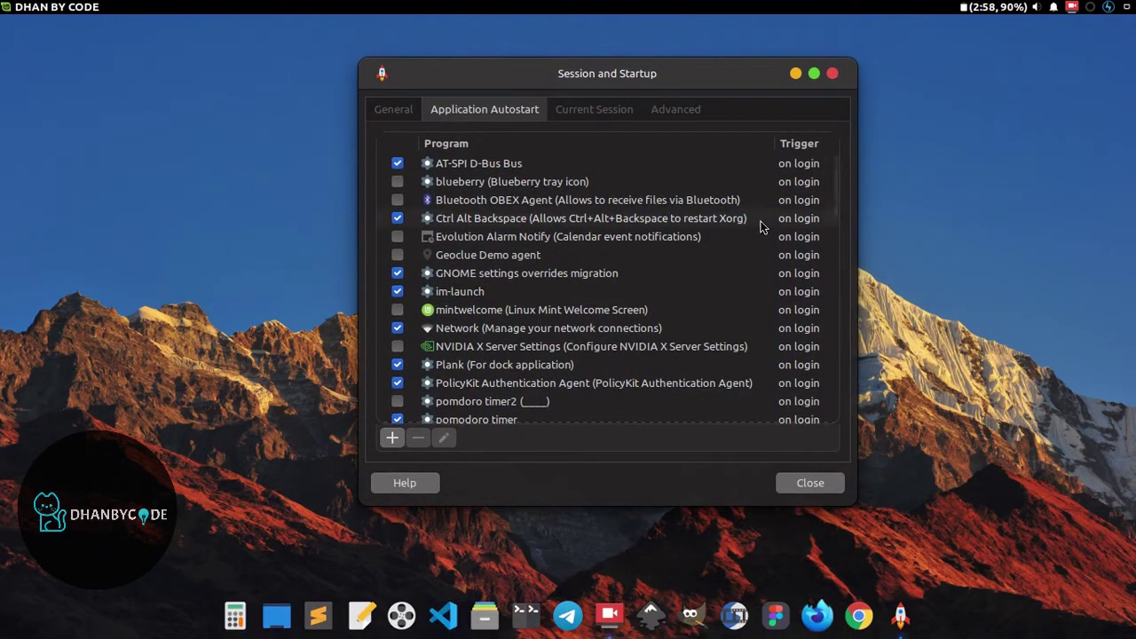
- Open the Plank (For dock application) autostart entry for editing
left_click_drag(834, 202, 828, 242)
mouse_move(490, 237)
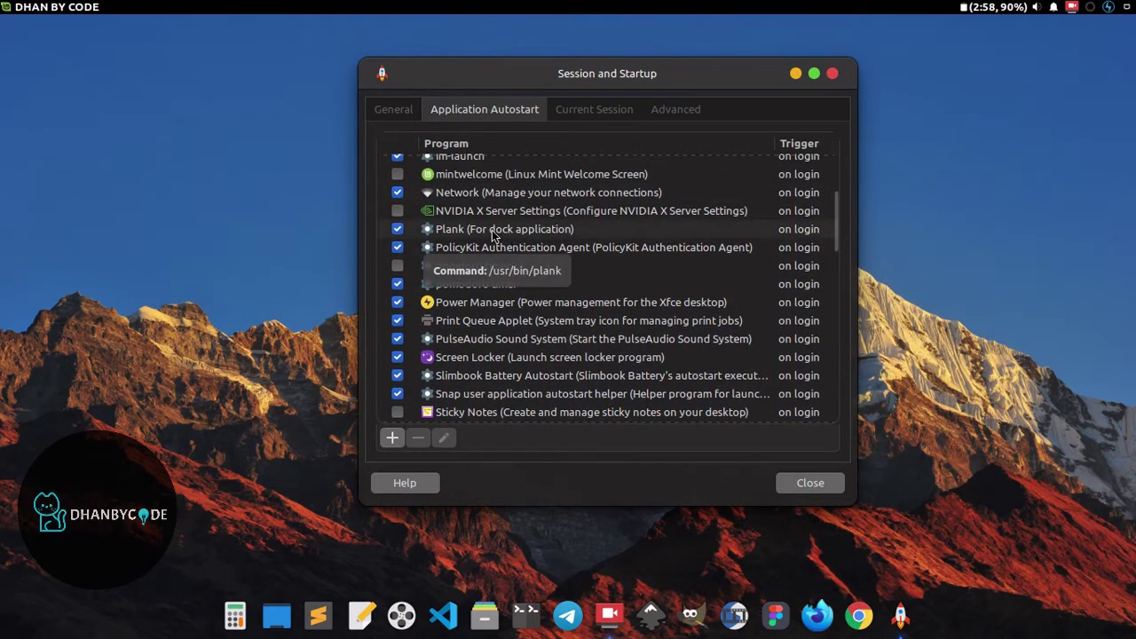
left_click(501, 232)
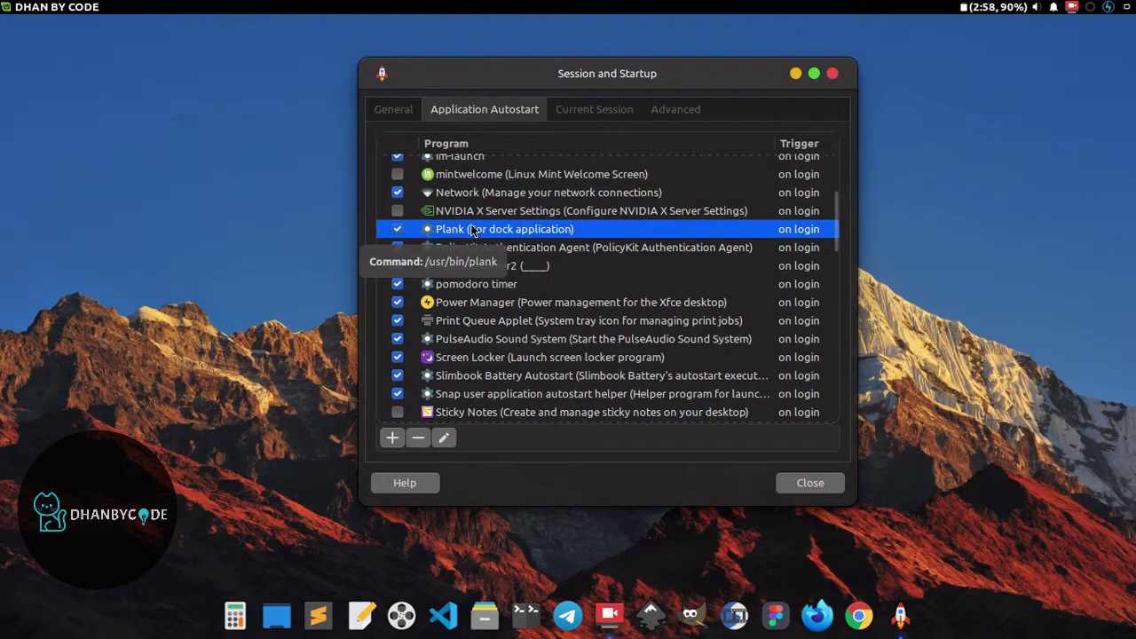
left_click(444, 438)
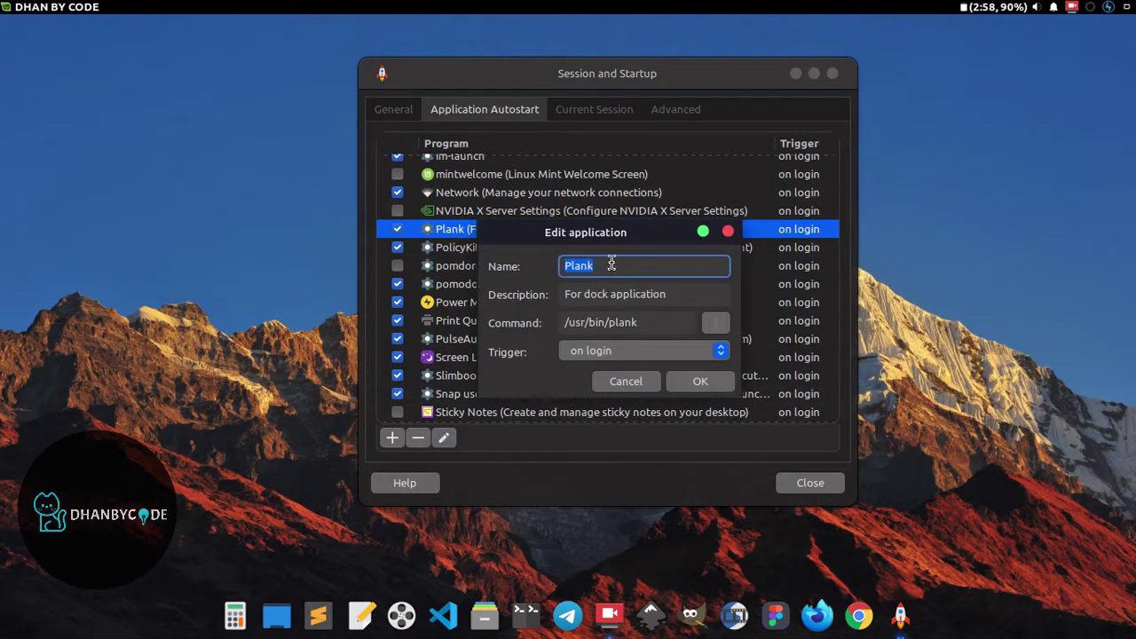
- Review the Plank entry's description and command path, and browse to the command's file
left_click_drag(677, 294, 562, 302)
left_click(678, 297)
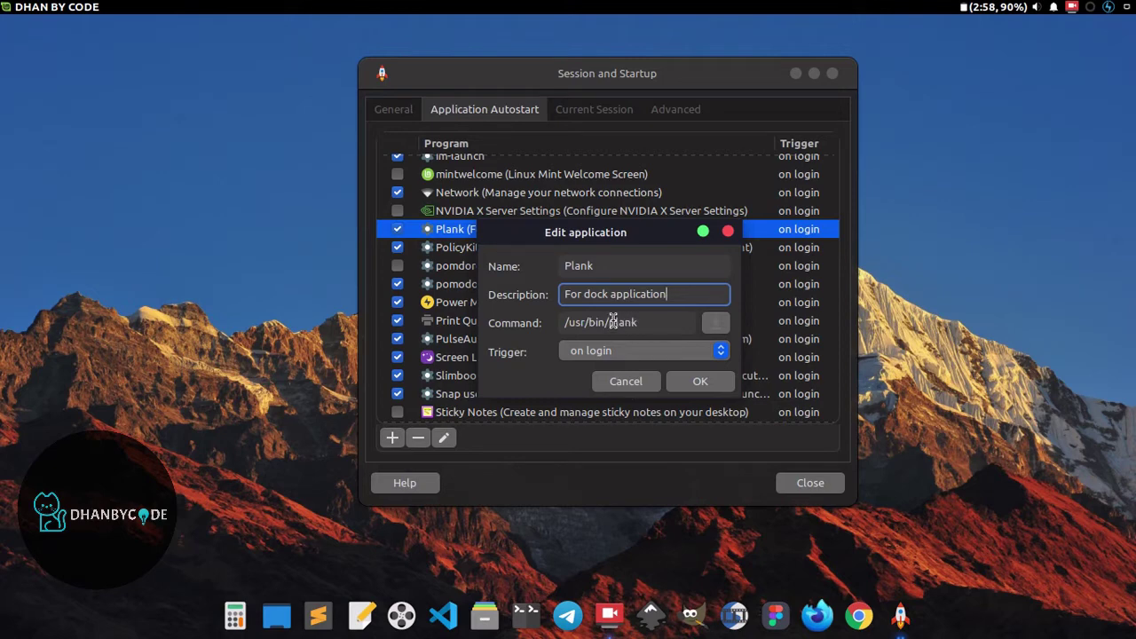
left_click_drag(609, 322, 552, 322)
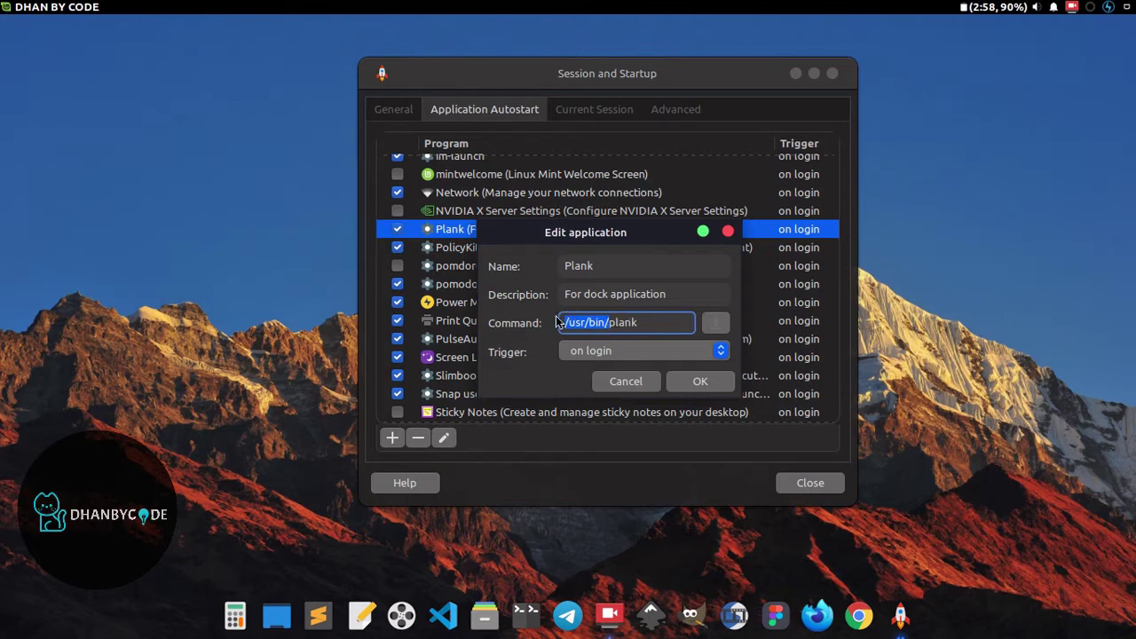
left_click(714, 323)
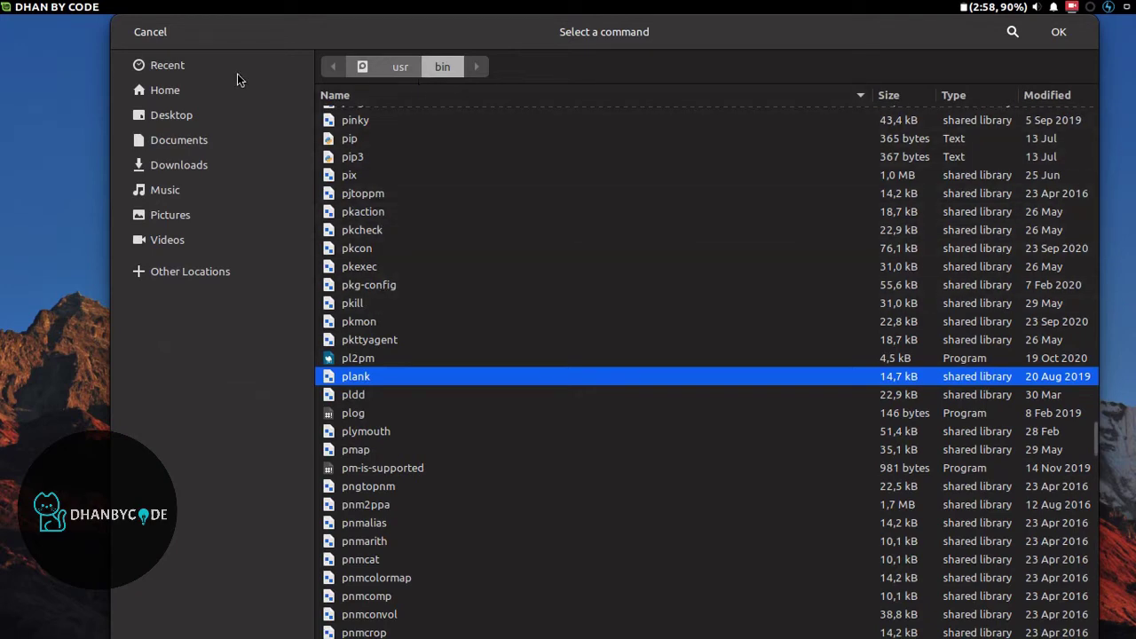
- Launch the Pomodoro application, switch it to the timer view and minimize its window
left_click(46, 9)
type("p")
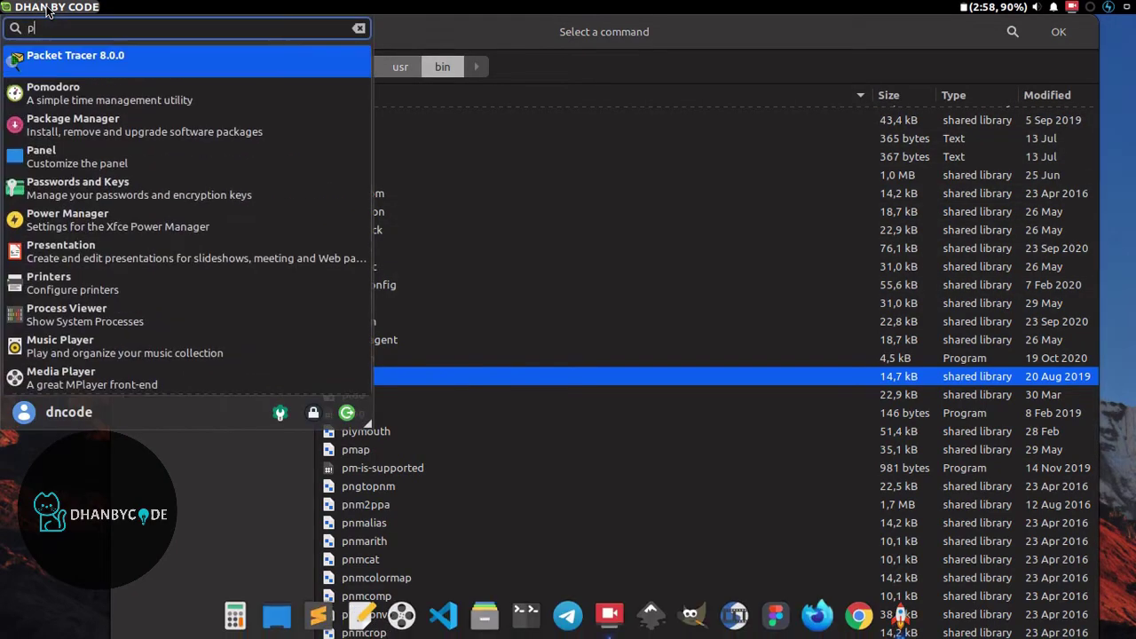
type("omo")
left_click(89, 54)
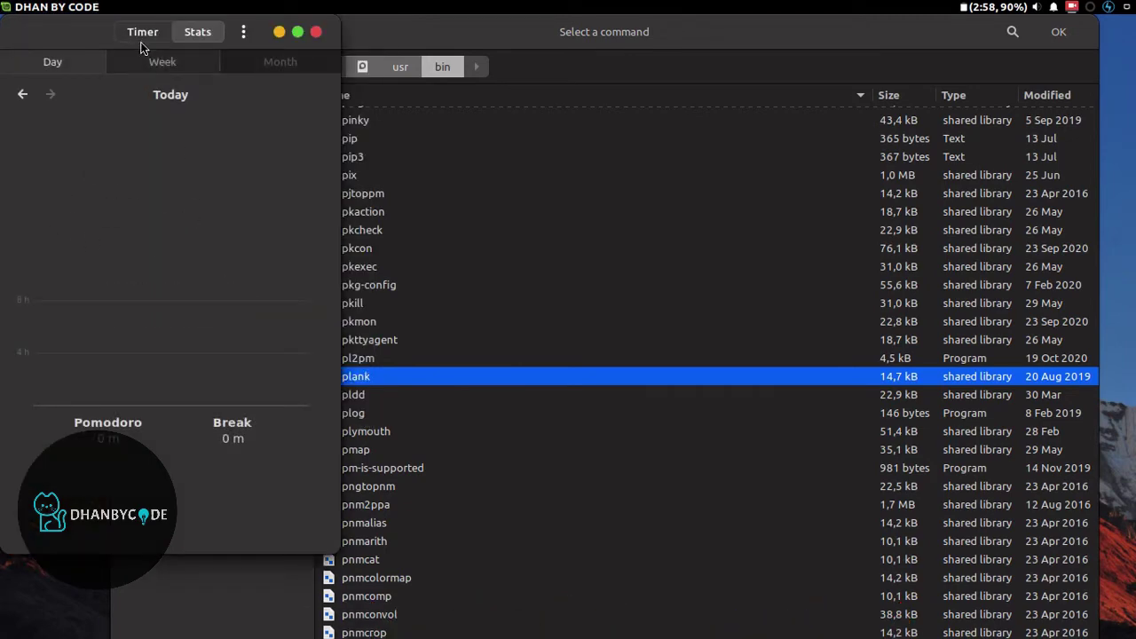
left_click(135, 36)
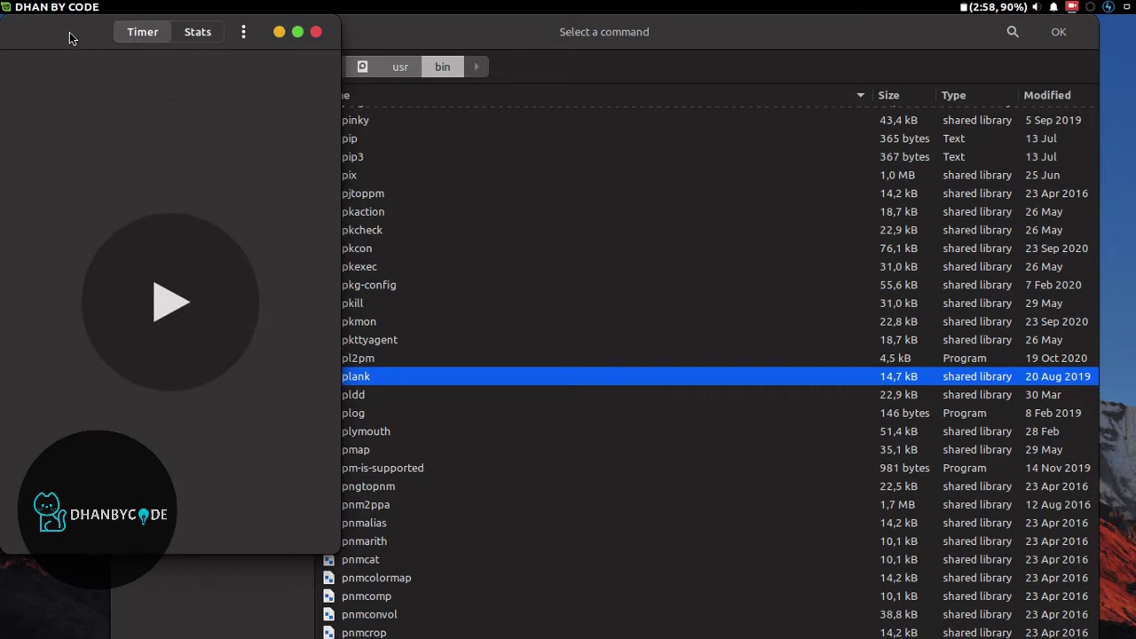
left_click_drag(71, 32, 90, 46)
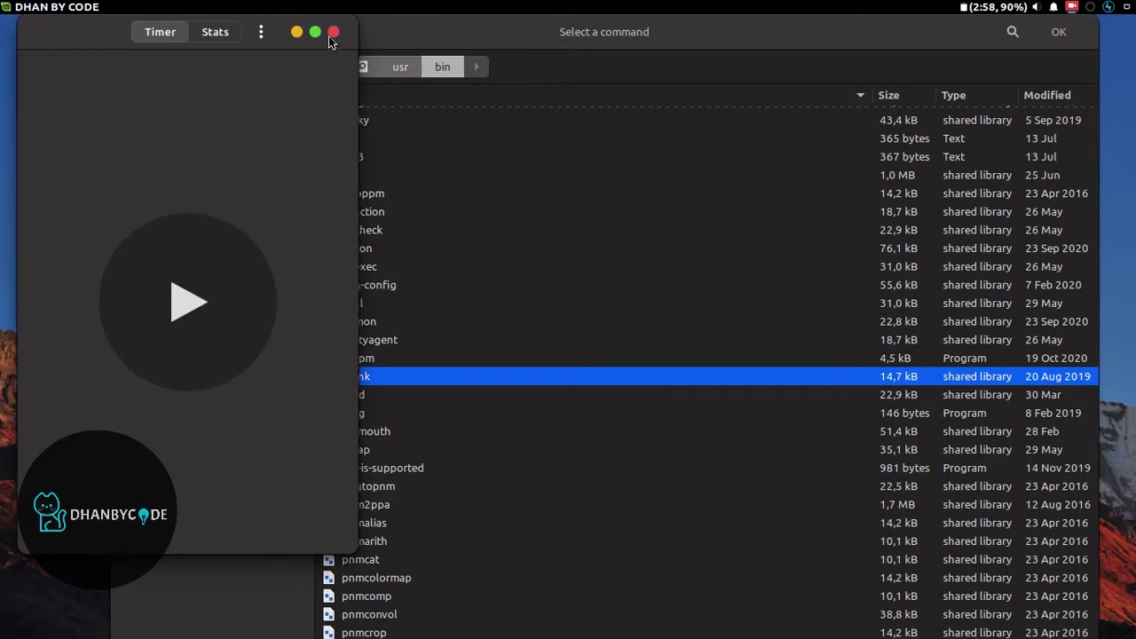
left_click(296, 32)
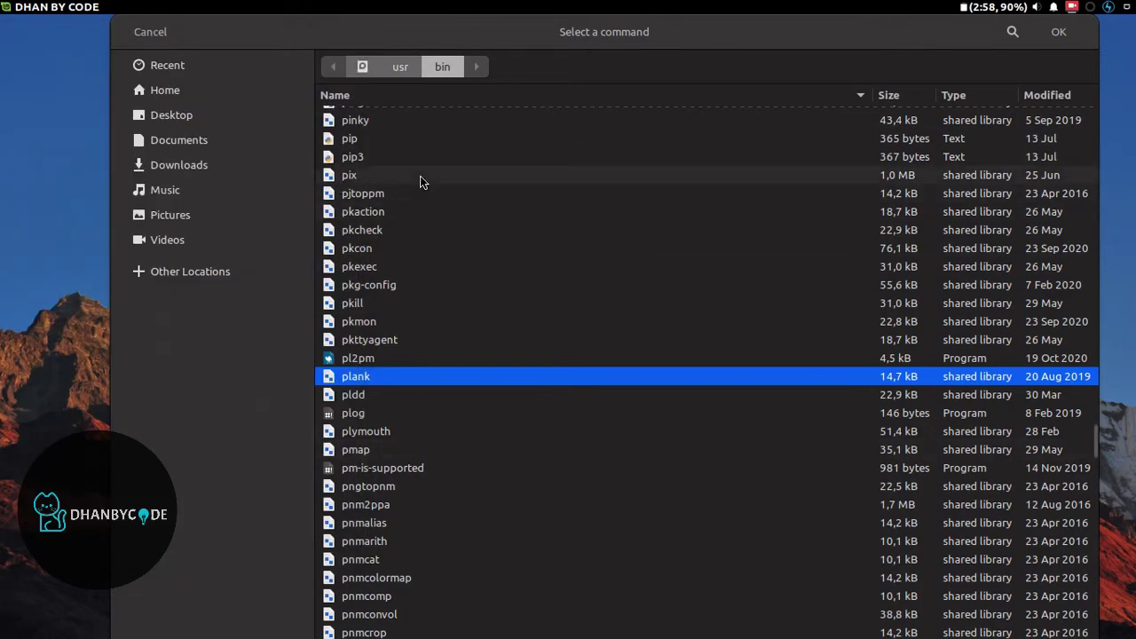
- Cancel the command file selection and accept the Plank autostart entry, keeping it enabled
left_click(153, 33)
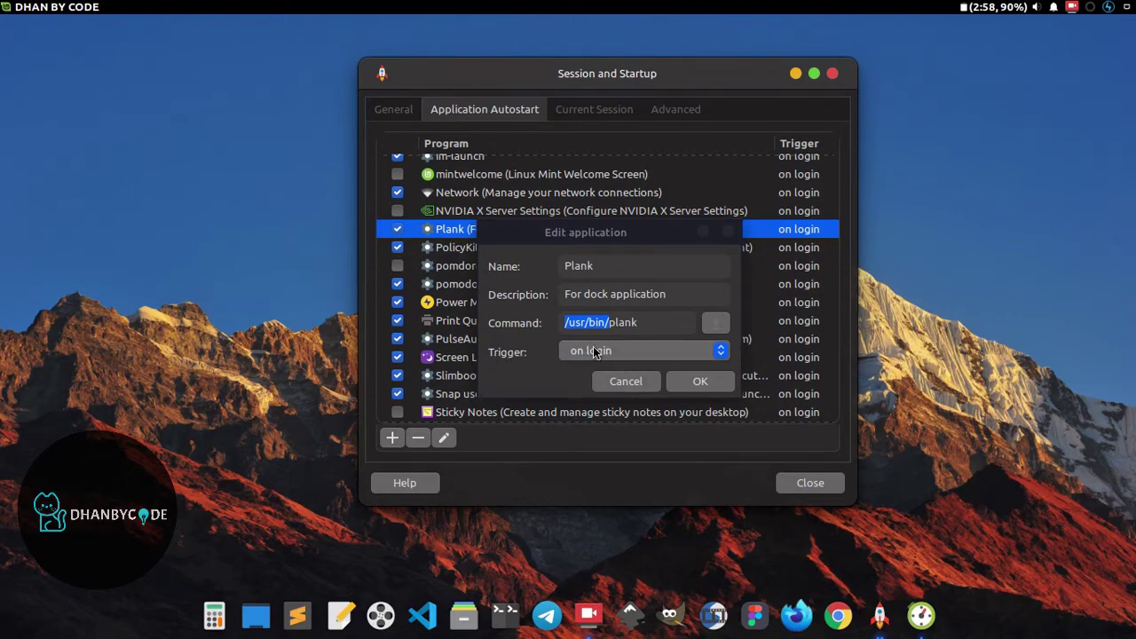
left_click(686, 381)
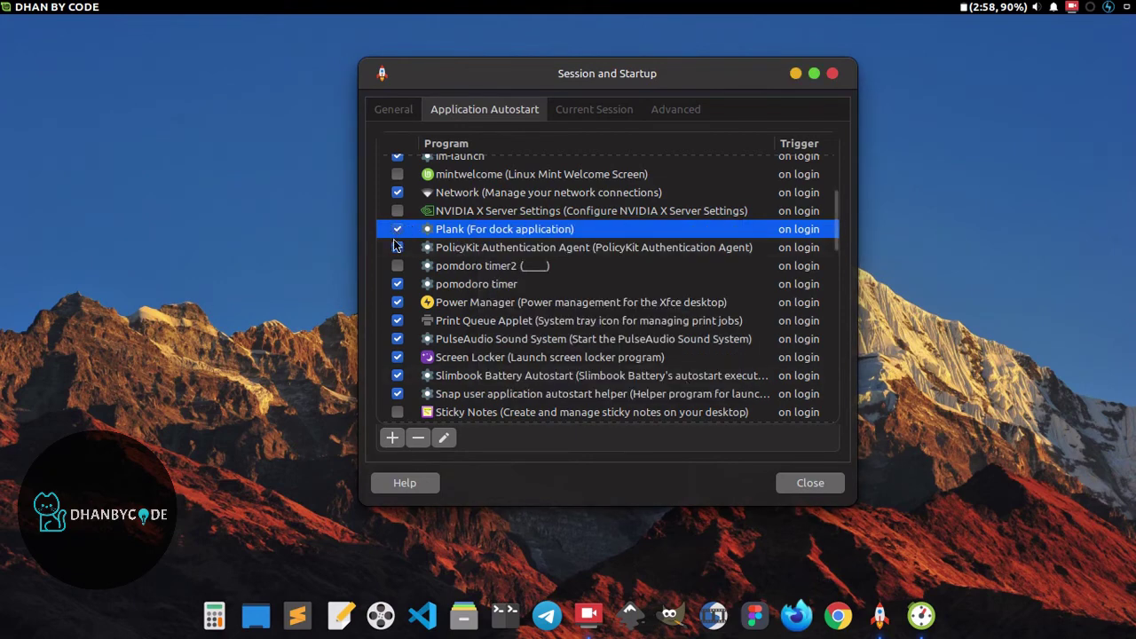
left_click(397, 229)
left_click_drag(648, 81, 641, 93)
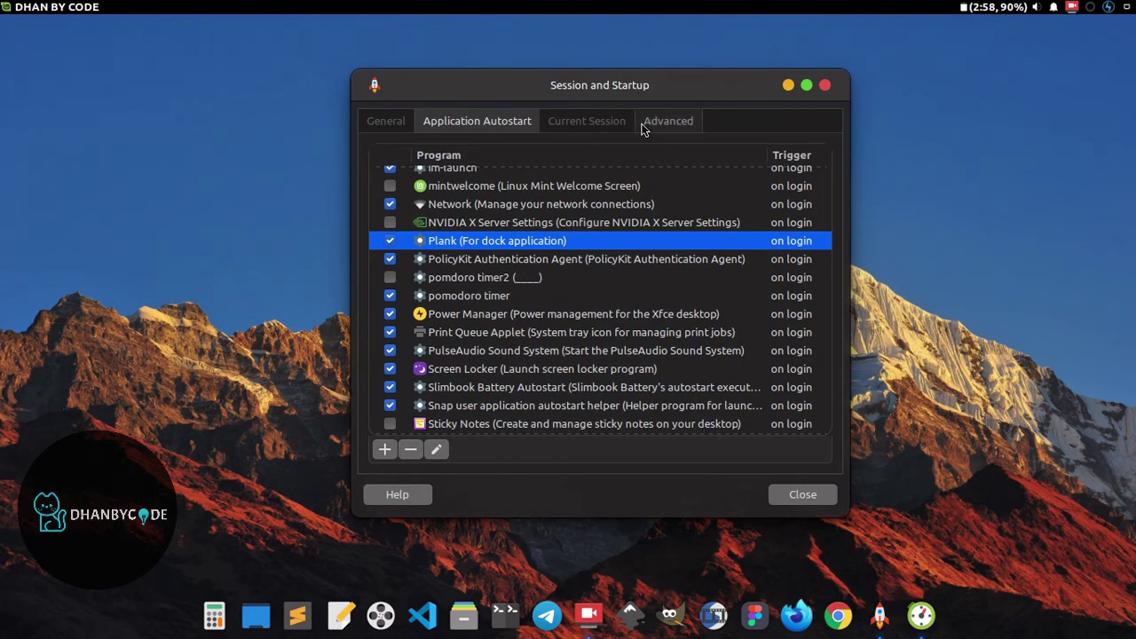